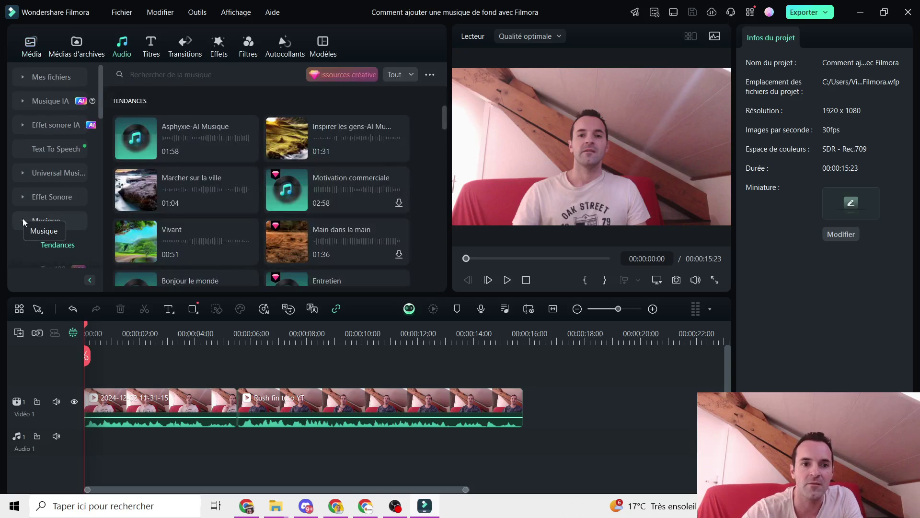
Browse the Joyeux et mignon and Tendances music categories, filtering the tracks to Morceaux disponibles.
{"action": "scroll", "coordinate": [60, 231], "scroll_direction": "down", "scroll_amount": 2}
{"action": "scroll", "coordinate": [60, 231], "scroll_direction": "down", "scroll_amount": 2}
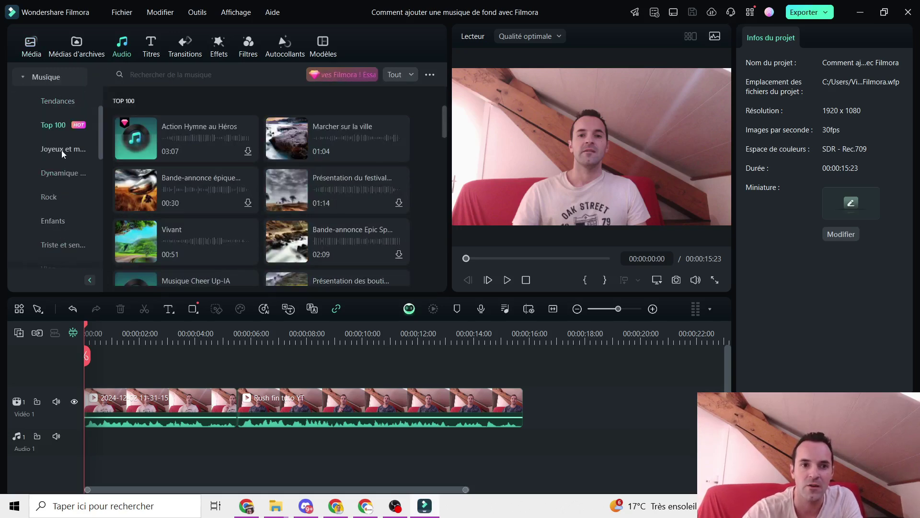
{"action": "left_click", "coordinate": [62, 151]}
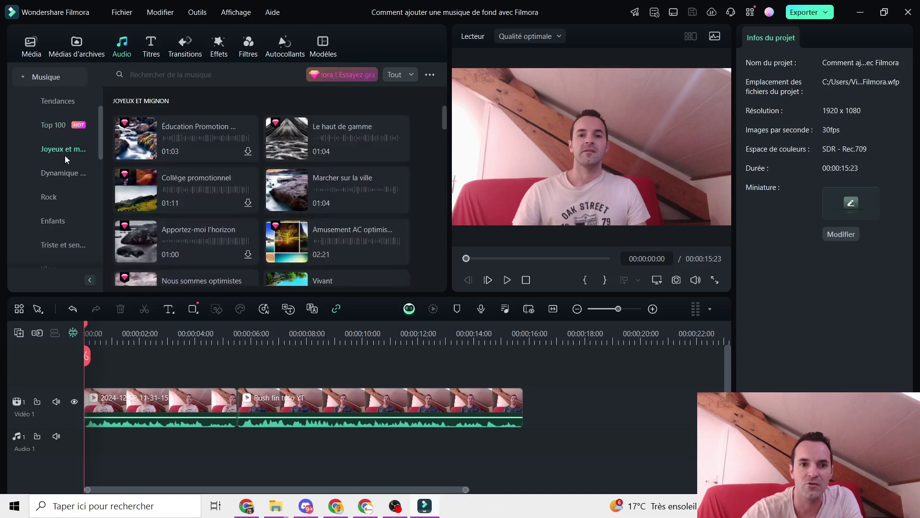
{"action": "left_click", "coordinate": [52, 102]}
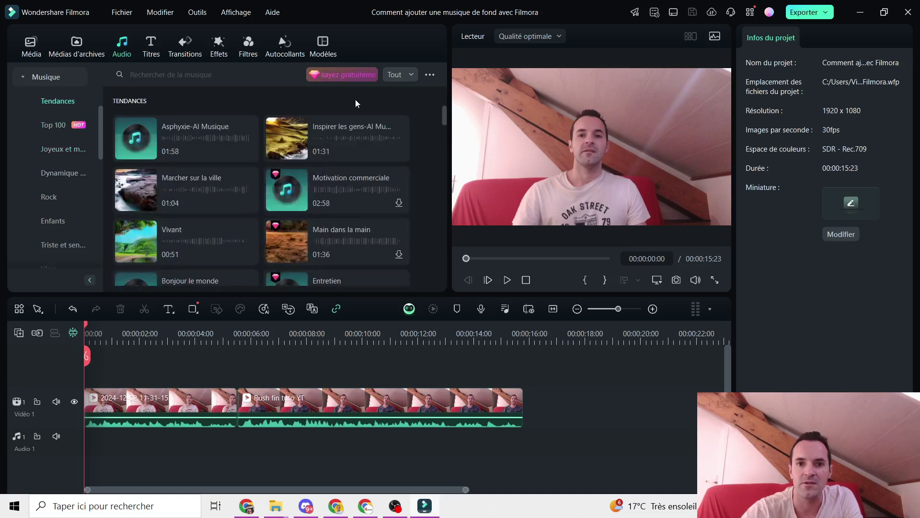
{"action": "left_click", "coordinate": [404, 74]}
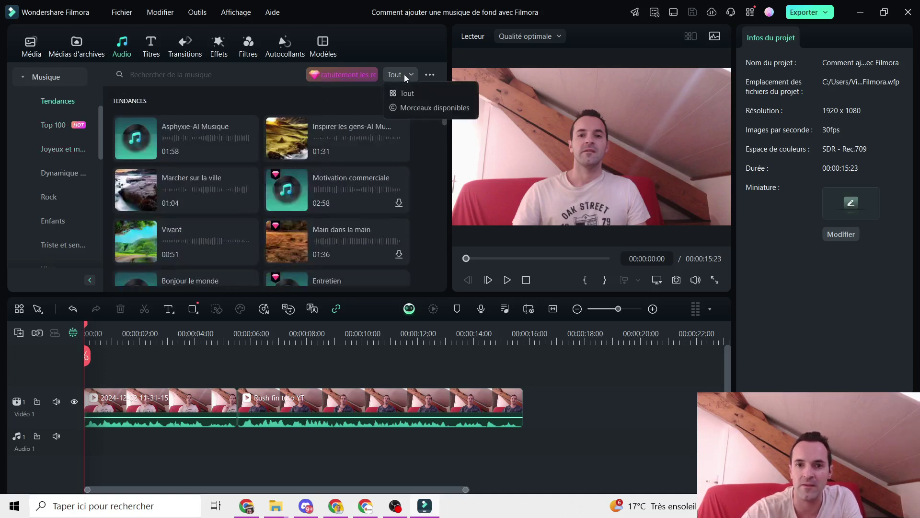
{"action": "left_click", "coordinate": [427, 109]}
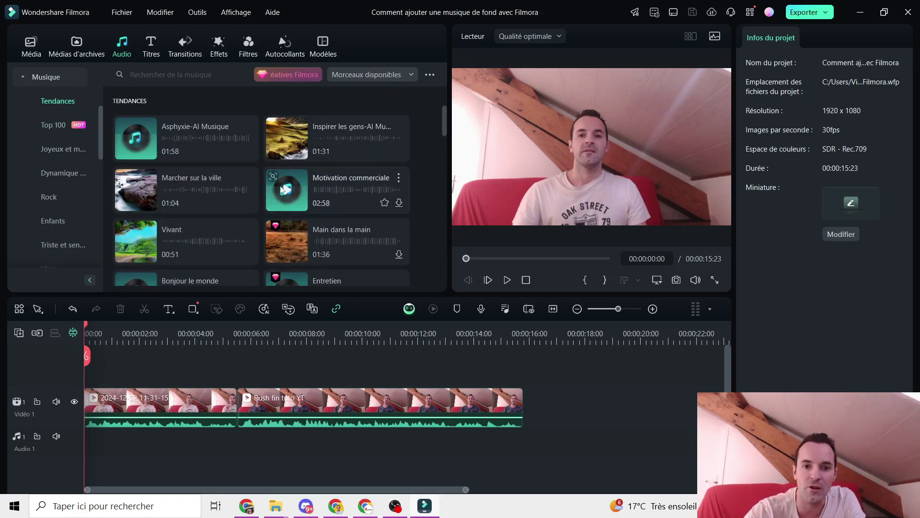
Preview the trending tracks Asphyxie-AI Musique, Inspirer les gens and Marcher sur la ville.
{"action": "scroll", "coordinate": [290, 211], "scroll_direction": "down", "scroll_amount": 2}
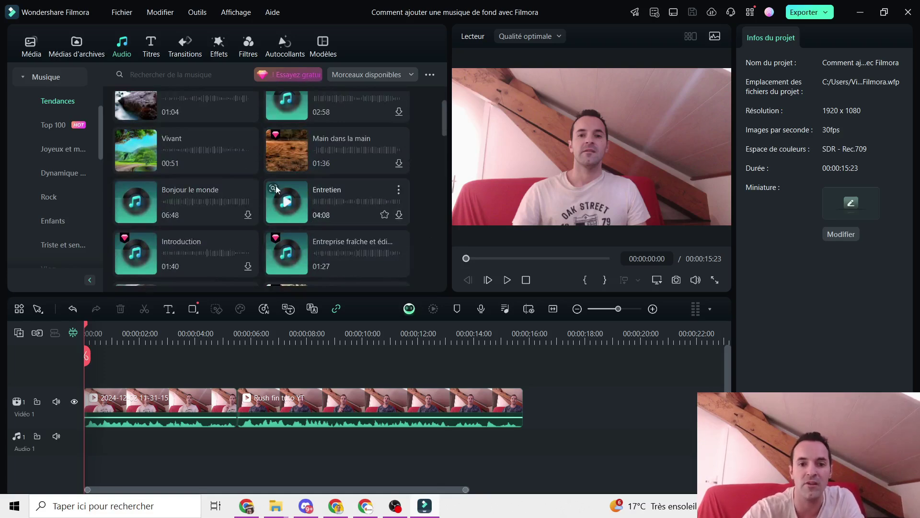
{"action": "scroll", "coordinate": [421, 199], "scroll_direction": "up", "scroll_amount": 2}
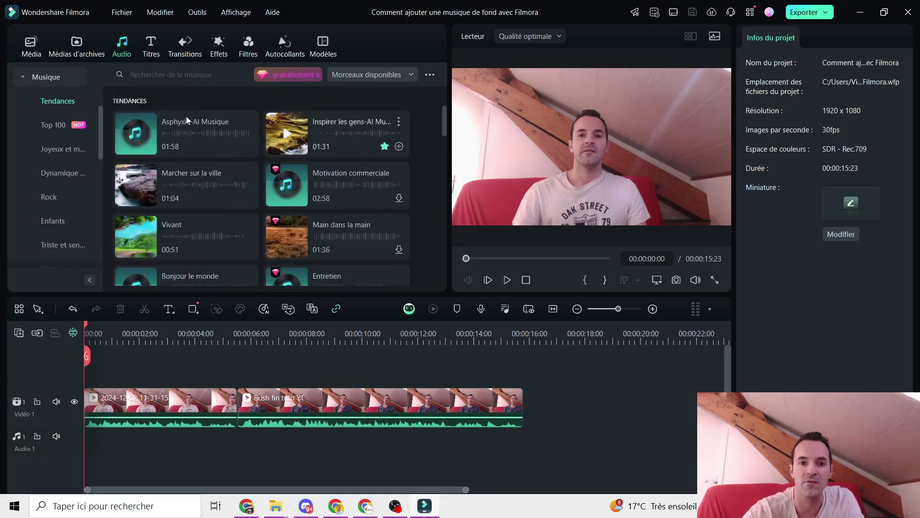
{"action": "left_click", "coordinate": [137, 136]}
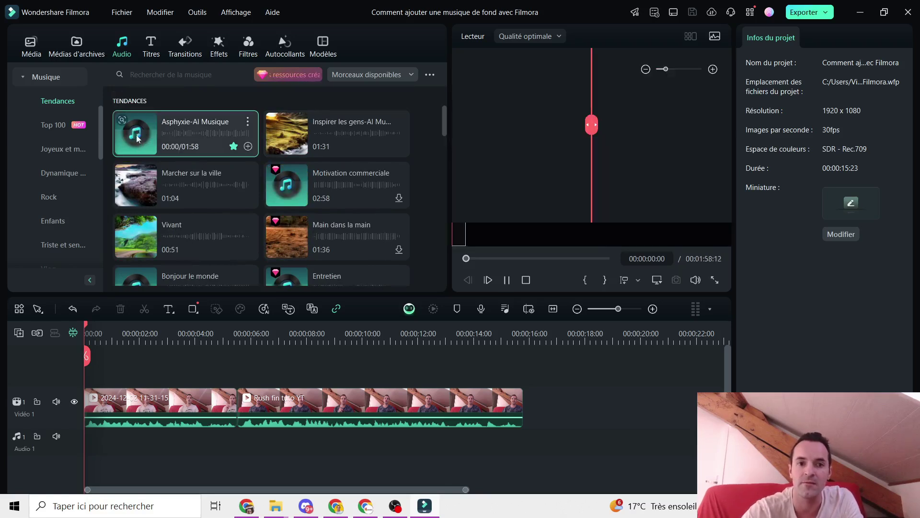
{"action": "left_click", "coordinate": [290, 138]}
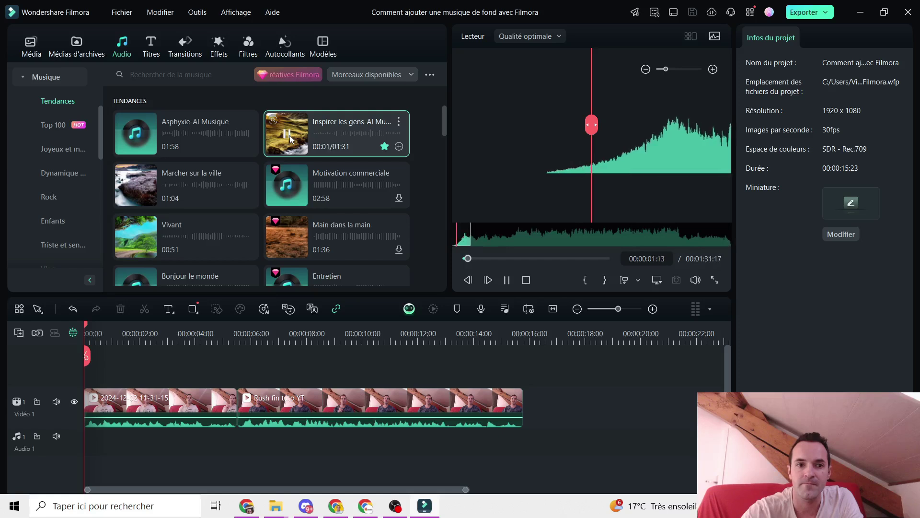
{"action": "left_click", "coordinate": [132, 186]}
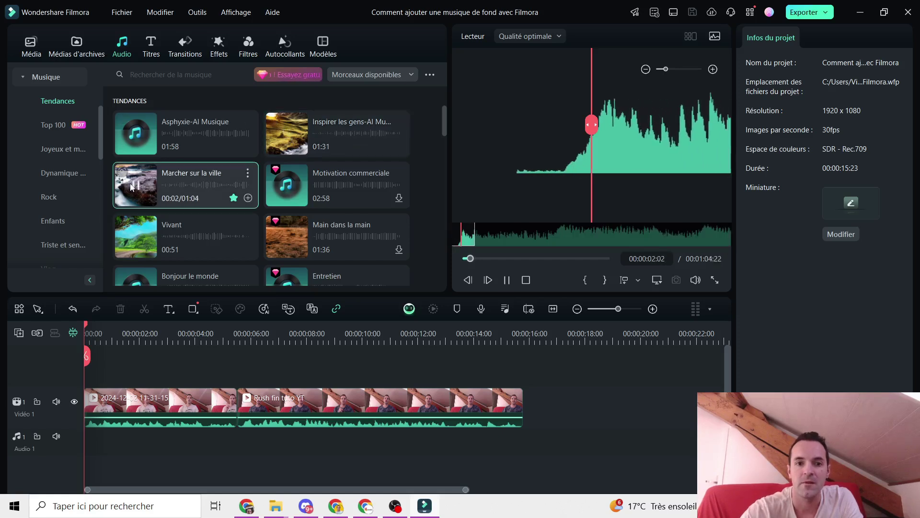
{"action": "left_click", "coordinate": [131, 187]}
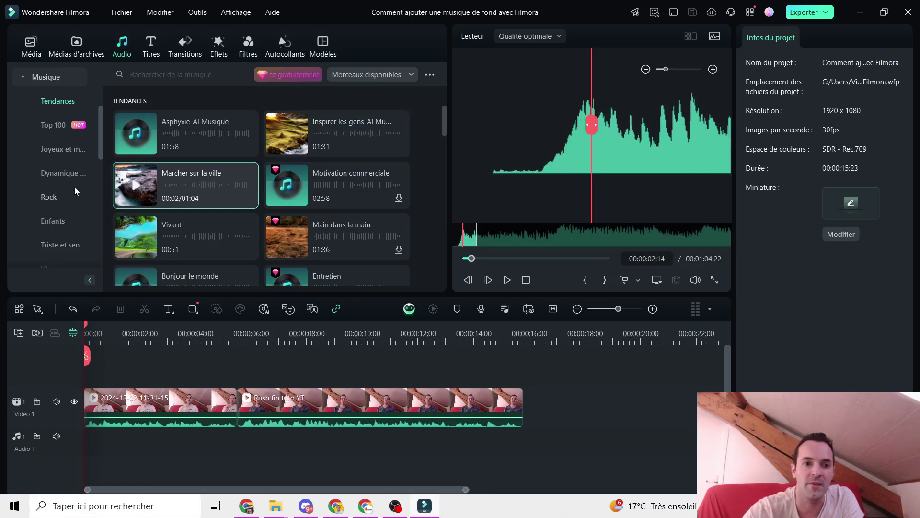
Preview the Bande-annonce Epic track in the Rock music category.
{"action": "left_click", "coordinate": [51, 197]}
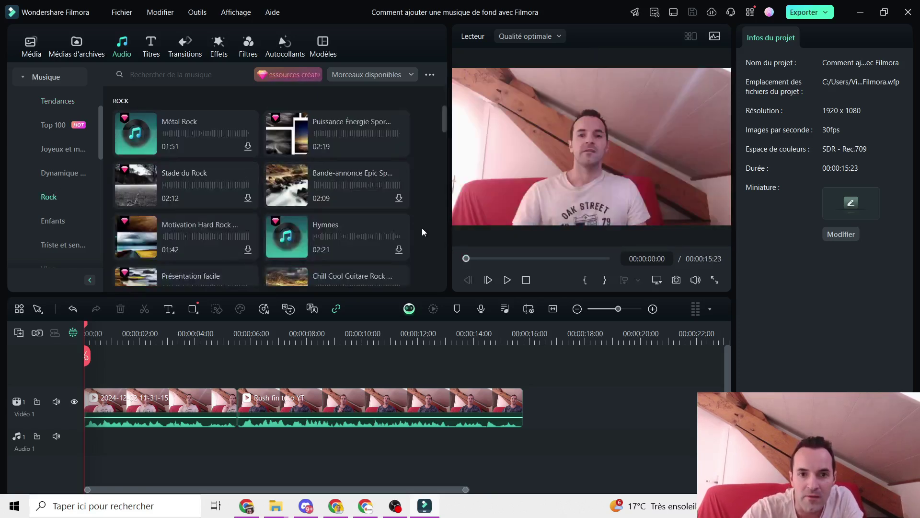
{"action": "left_click", "coordinate": [289, 190]}
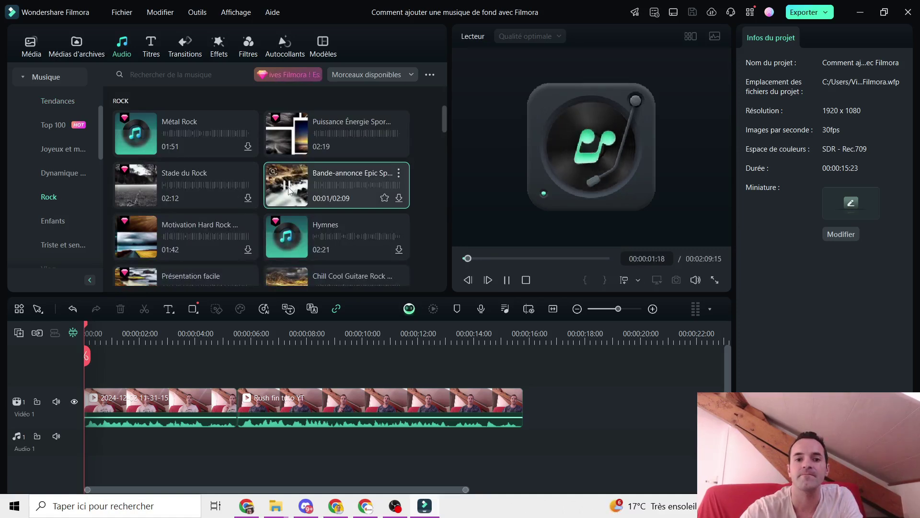
{"action": "left_click", "coordinate": [288, 187]}
Look through the remaining music categories and return to the Tendances tracks.
{"action": "scroll", "coordinate": [66, 211], "scroll_direction": "down", "scroll_amount": 2}
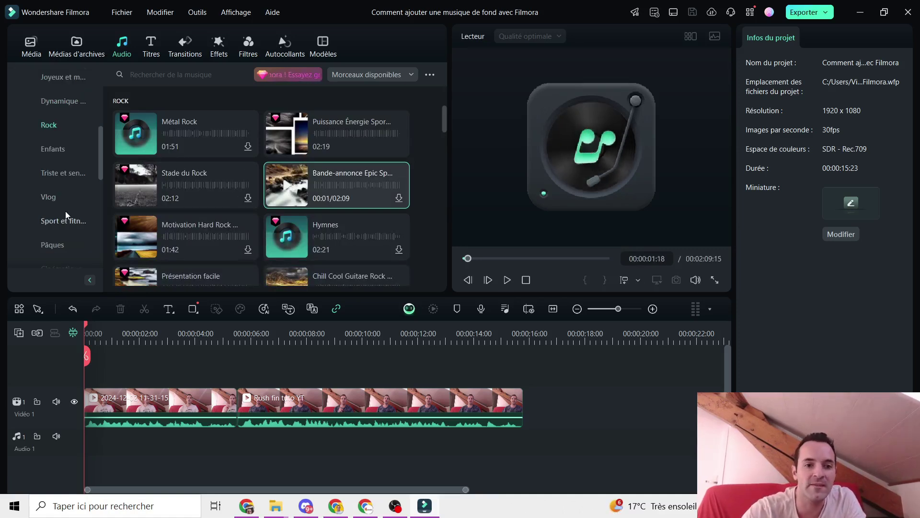
{"action": "scroll", "coordinate": [65, 211], "scroll_direction": "down", "scroll_amount": 3}
{"action": "scroll", "coordinate": [64, 221], "scroll_direction": "down", "scroll_amount": 3}
{"action": "scroll", "coordinate": [64, 220], "scroll_direction": "up", "scroll_amount": 10}
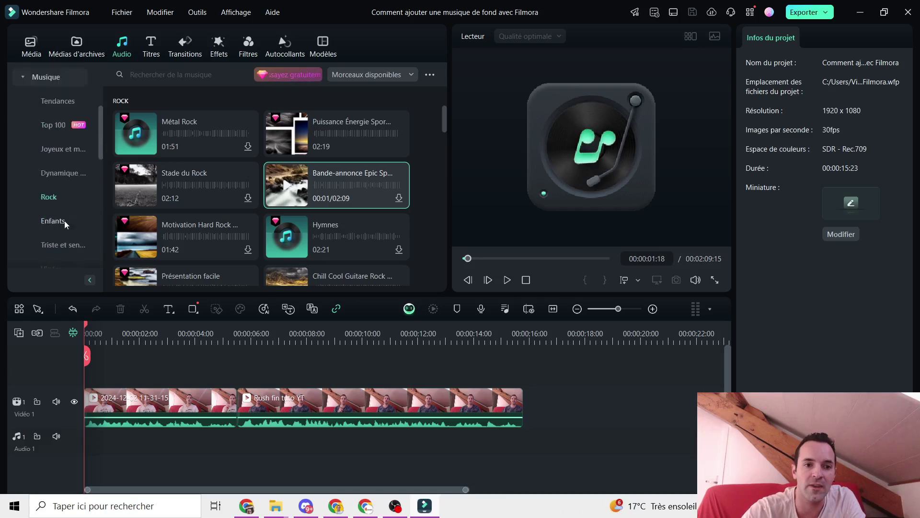
{"action": "scroll", "coordinate": [65, 221], "scroll_direction": "up", "scroll_amount": 2}
{"action": "scroll", "coordinate": [64, 220], "scroll_direction": "down", "scroll_amount": 1}
{"action": "left_click", "coordinate": [47, 174]}
{"action": "scroll", "coordinate": [47, 173], "scroll_direction": "up", "scroll_amount": 1}
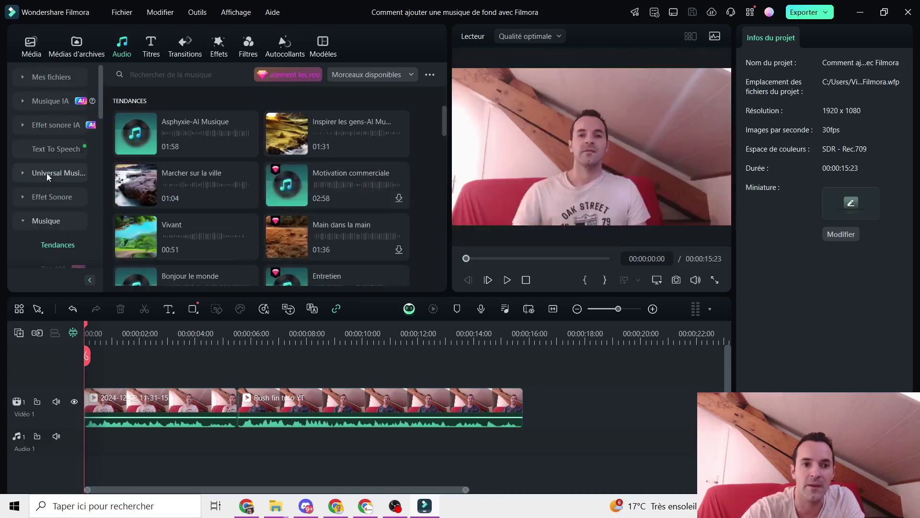
{"action": "mouse_move", "coordinate": [174, 122]}
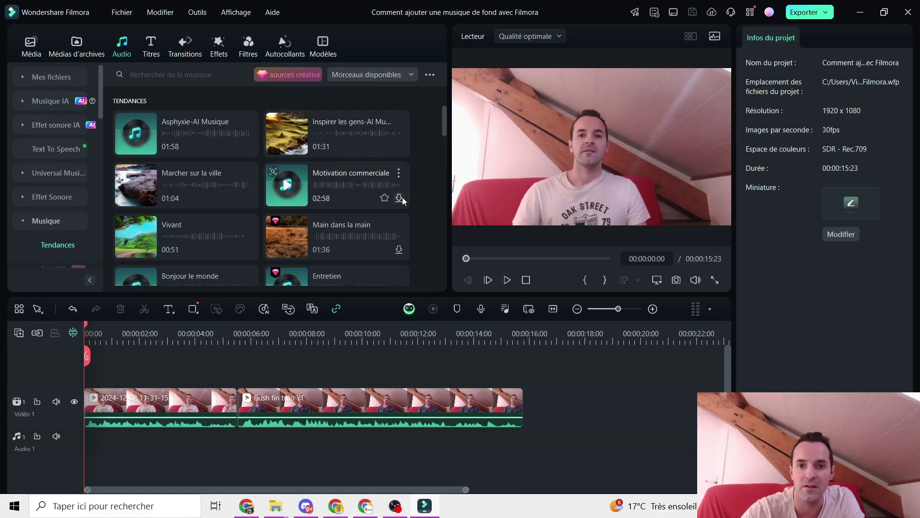
Look at the downloaded music in Mes fichiers and show the favourite tracks.
{"action": "left_click", "coordinate": [31, 78]}
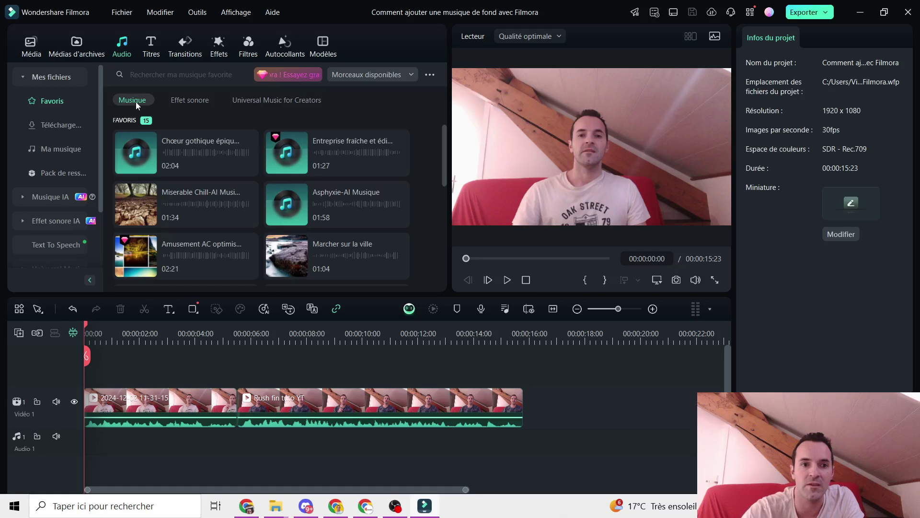
{"action": "left_click", "coordinate": [58, 130]}
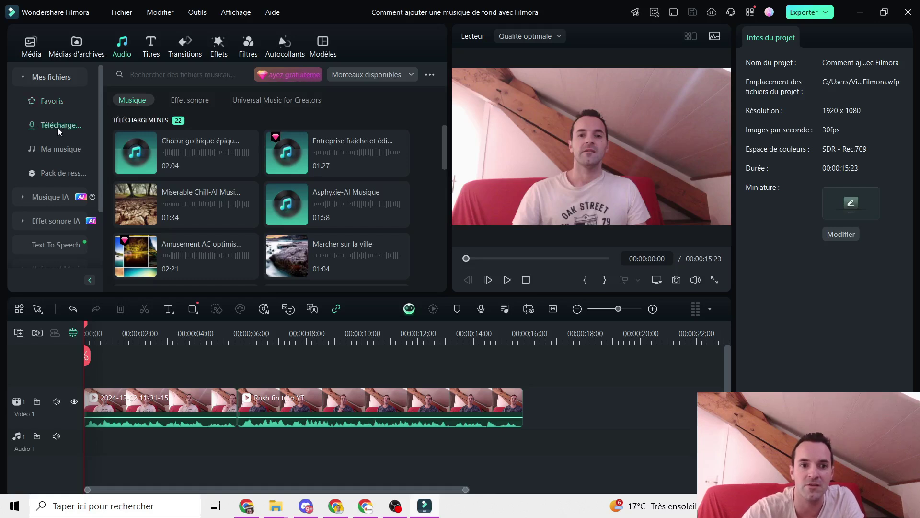
{"action": "left_click", "coordinate": [56, 103]}
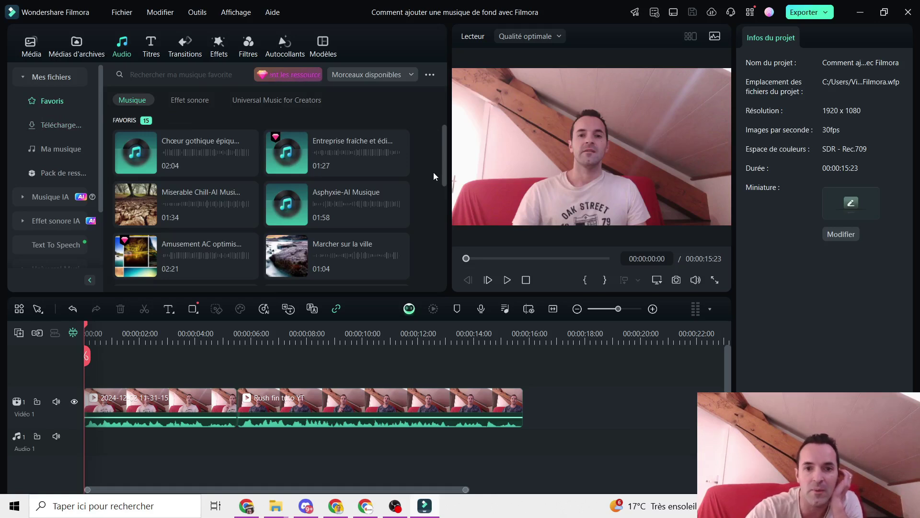
Add the favourite track Asphyxie-AI Musique to Audio 1 from the start of the video and return the playhead to the beginning.
{"action": "mouse_move", "coordinate": [316, 197]}
{"action": "left_mouse_down"}
{"action": "mouse_move", "coordinate": [419, 390]}
{"action": "mouse_move", "coordinate": [319, 443]}
{"action": "mouse_move", "coordinate": [84, 444]}
{"action": "left_mouse_up"}
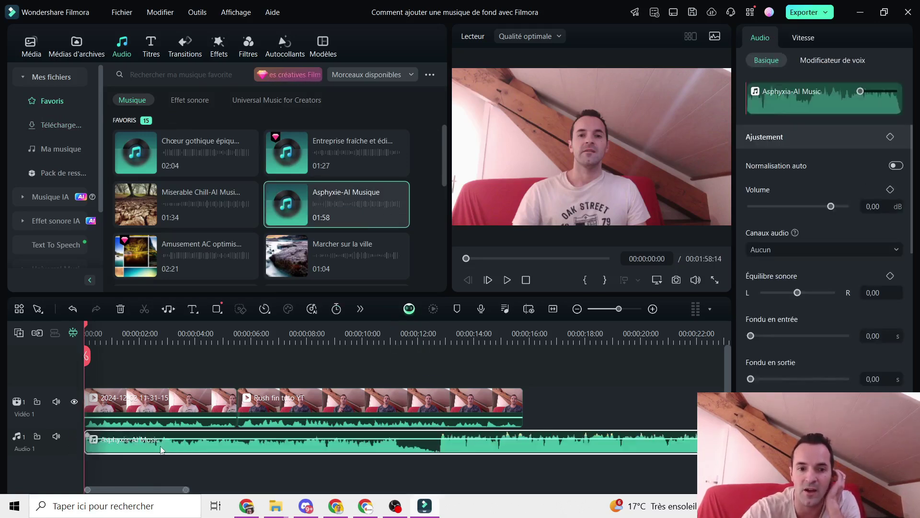
{"action": "left_click", "coordinate": [120, 308]}
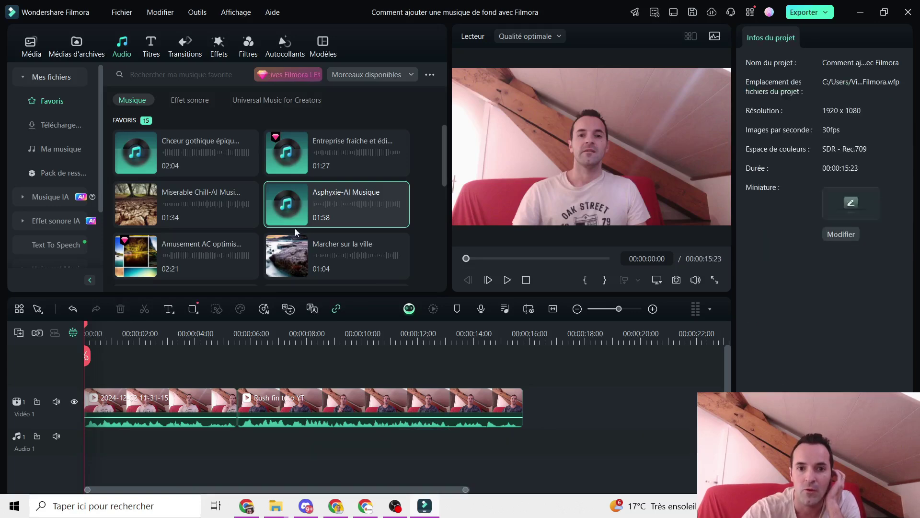
{"action": "left_click", "coordinate": [398, 217]}
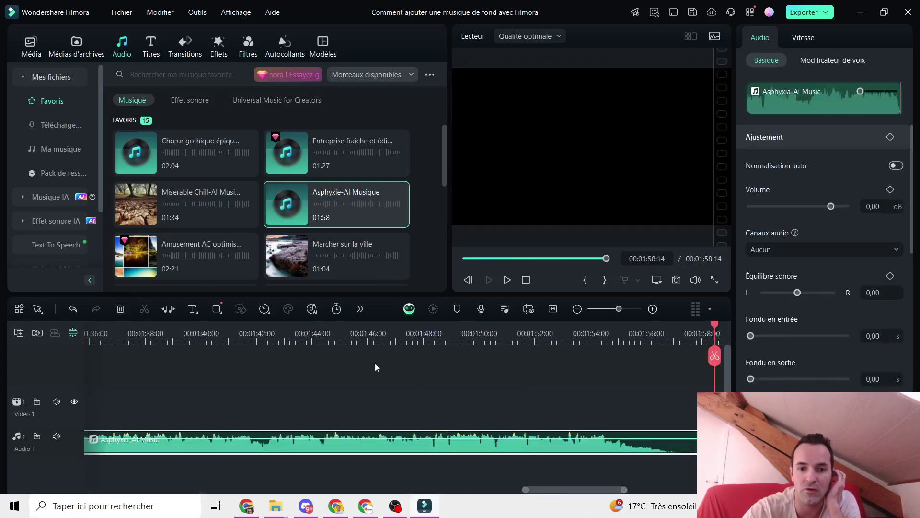
{"action": "left_click_drag", "start_coordinate": [358, 494], "coordinate": [50, 482]}
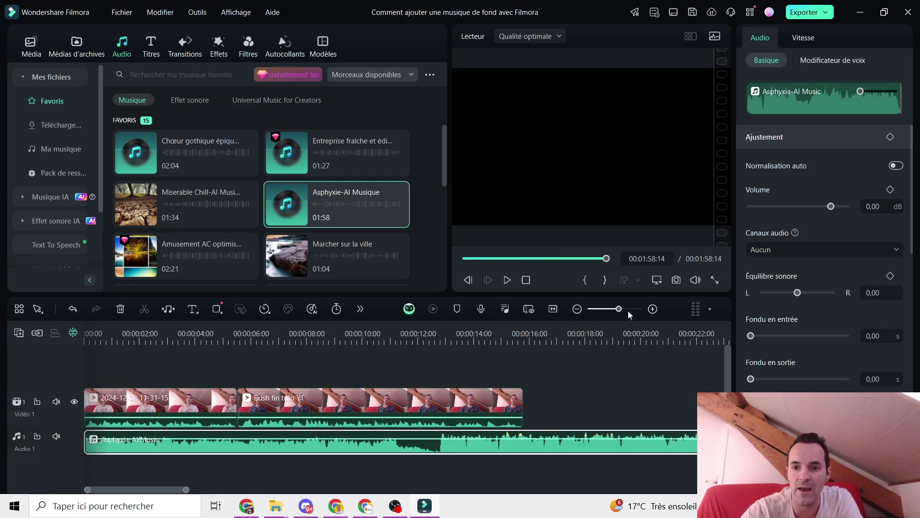
{"action": "left_click_drag", "start_coordinate": [606, 258], "coordinate": [449, 258]}
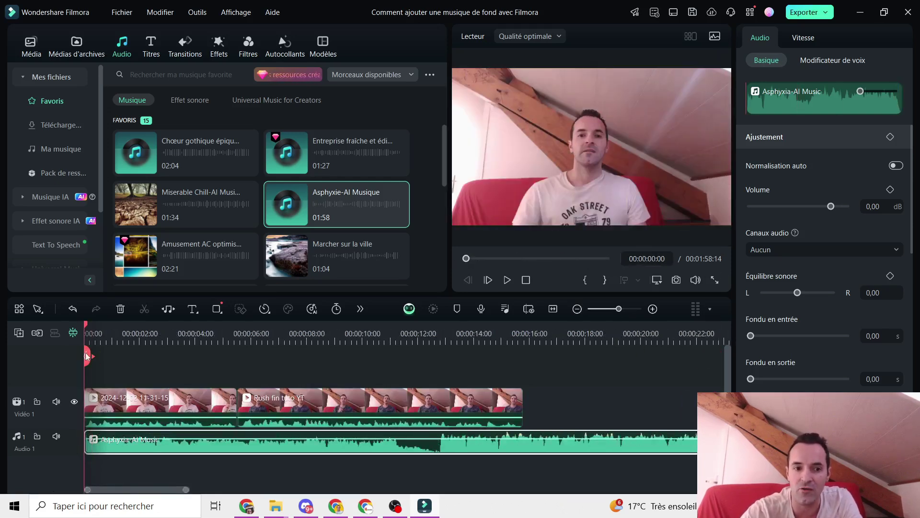
Split the music at 00:00:19:14, delete the excess part, and trim the remaining clip to the end of the video.
{"action": "left_click_drag", "start_coordinate": [88, 356], "coordinate": [625, 359]}
{"action": "left_click", "coordinate": [626, 359]}
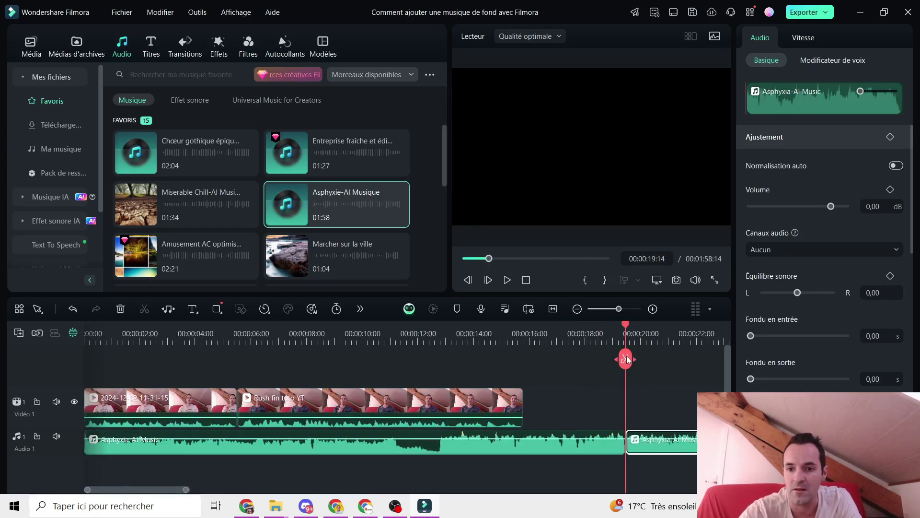
{"action": "left_click", "coordinate": [120, 309]}
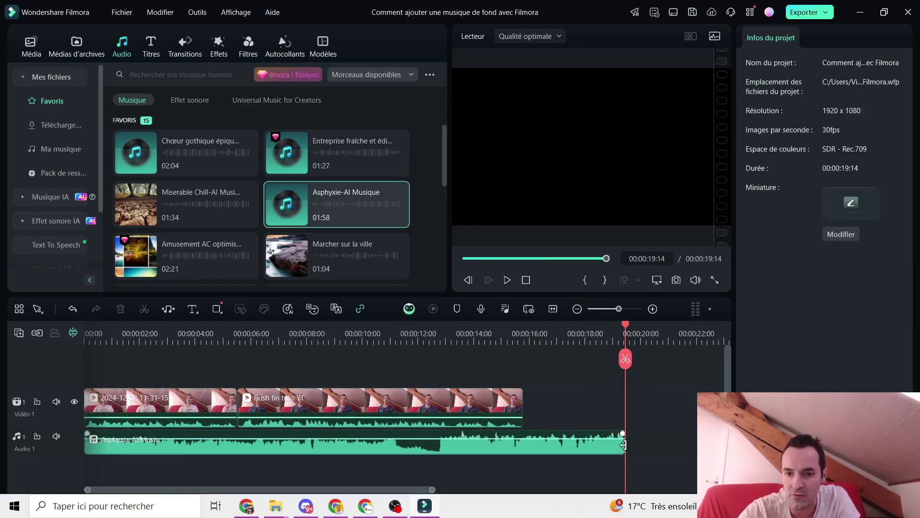
{"action": "left_click_drag", "start_coordinate": [623, 445], "coordinate": [523, 444]}
Play the project from the beginning to check the music level against the voice.
{"action": "left_click_drag", "start_coordinate": [626, 359], "coordinate": [17, 350]}
{"action": "key", "text": "space"}
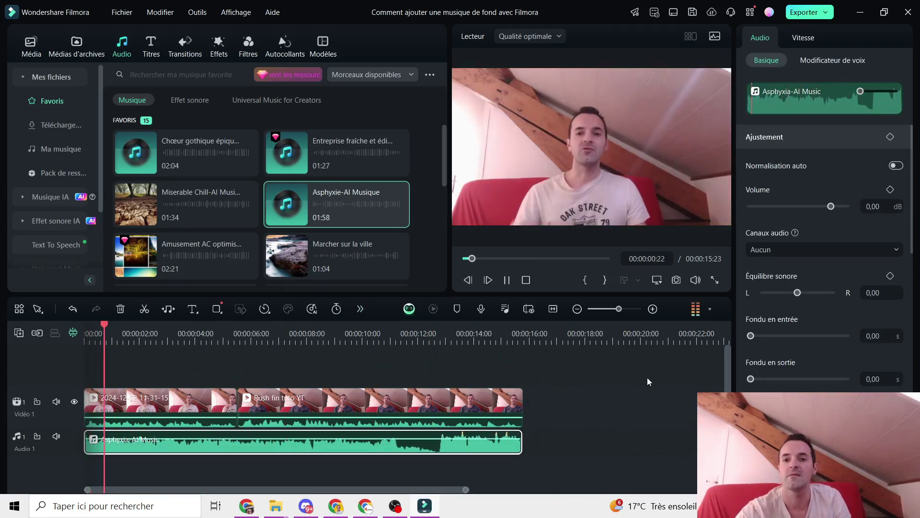
{"action": "key", "text": "space"}
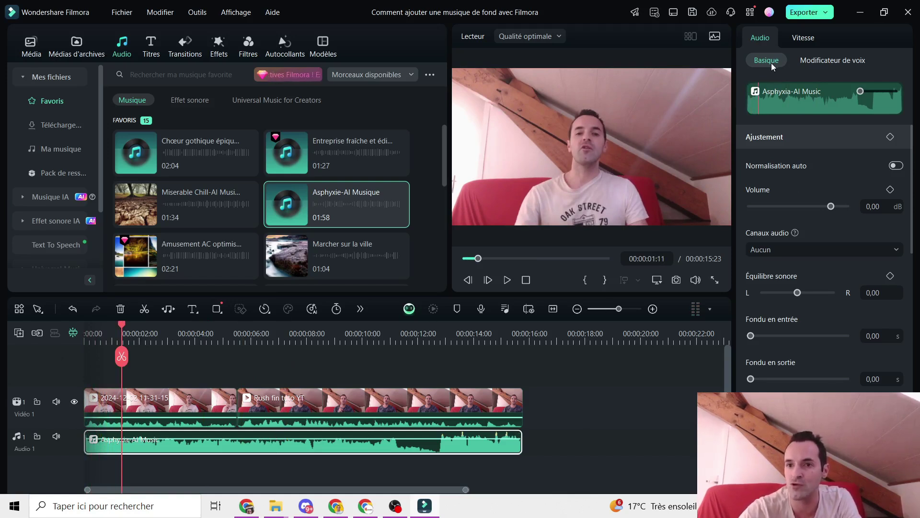
Lower the music clip's volume to about -20.59 dB and play the project from the beginning.
{"action": "mouse_move", "coordinate": [831, 206]}
{"action": "left_mouse_down"}
{"action": "mouse_move", "coordinate": [800, 206]}
{"action": "mouse_move", "coordinate": [814, 206]}
{"action": "left_mouse_up"}
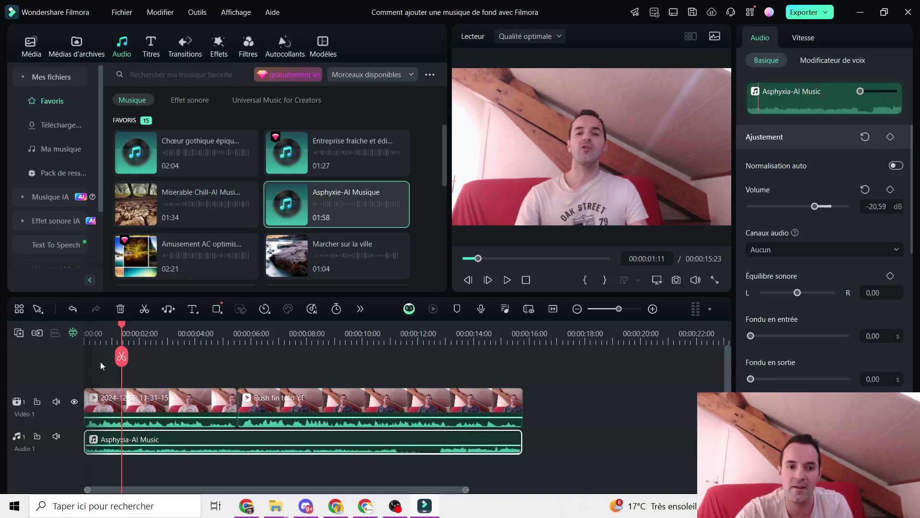
{"action": "left_click_drag", "start_coordinate": [117, 359], "coordinate": [54, 349]}
{"action": "key", "text": "space"}
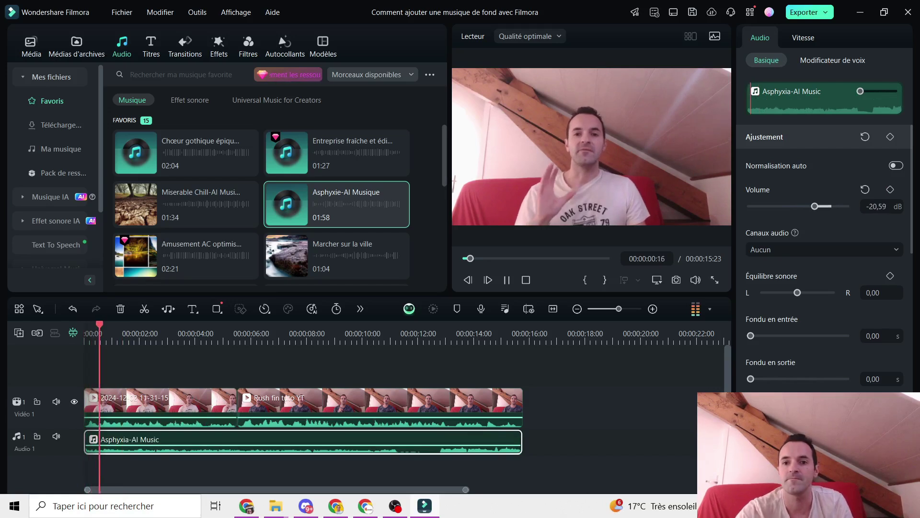
{"action": "key", "text": "space"}
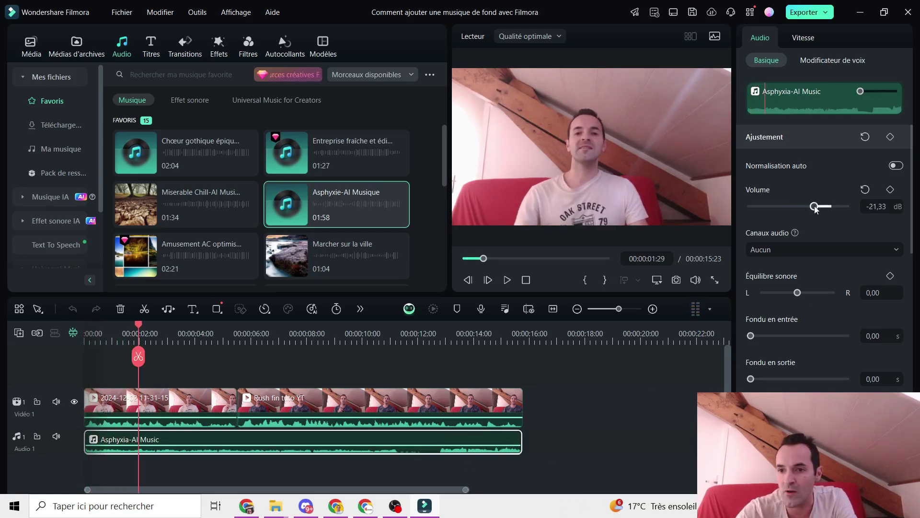
Lower the music clip's volume to about -28 dB and listen to the mix from the beginning.
{"action": "left_click_drag", "start_coordinate": [814, 207], "coordinate": [808, 206]}
{"action": "left_click_drag", "start_coordinate": [141, 358], "coordinate": [21, 353]}
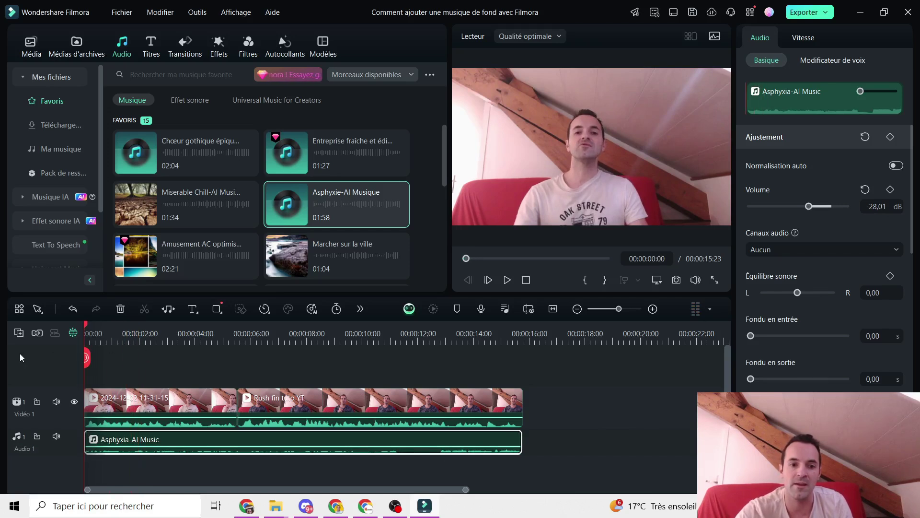
{"action": "key", "text": "space"}
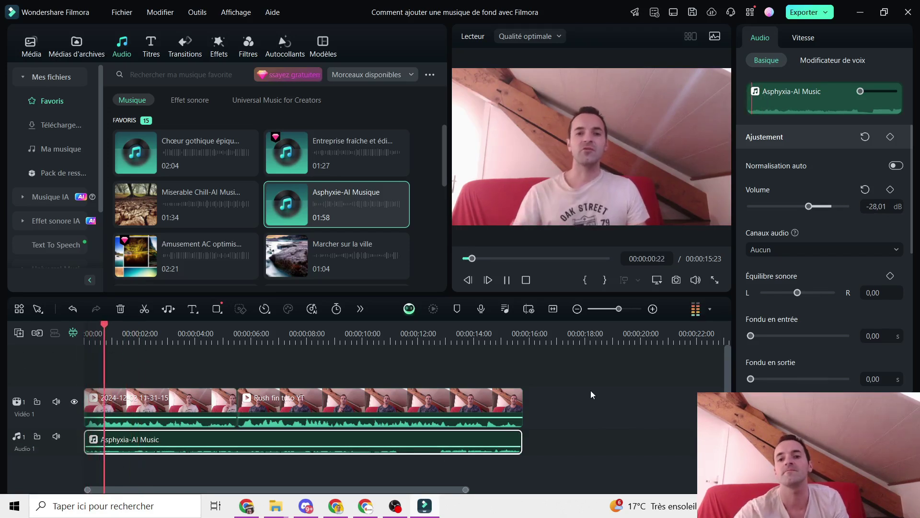
{"action": "key", "text": "space"}
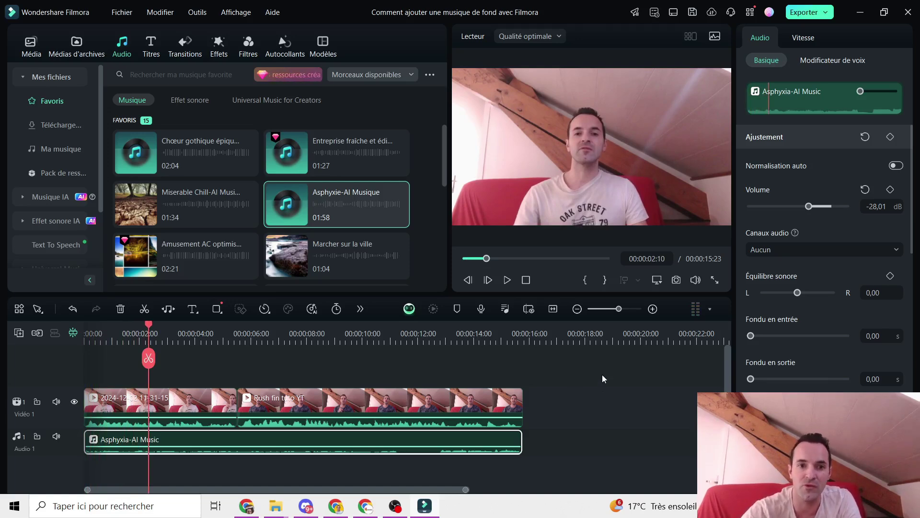
Add the "Chœur gothique épique" favourite after the Asphyxia-AI Music clip and shorten the Asphyxia clip to about 8 seconds, with the choir directly following.
{"action": "left_click_drag", "start_coordinate": [189, 160], "coordinate": [531, 431]}
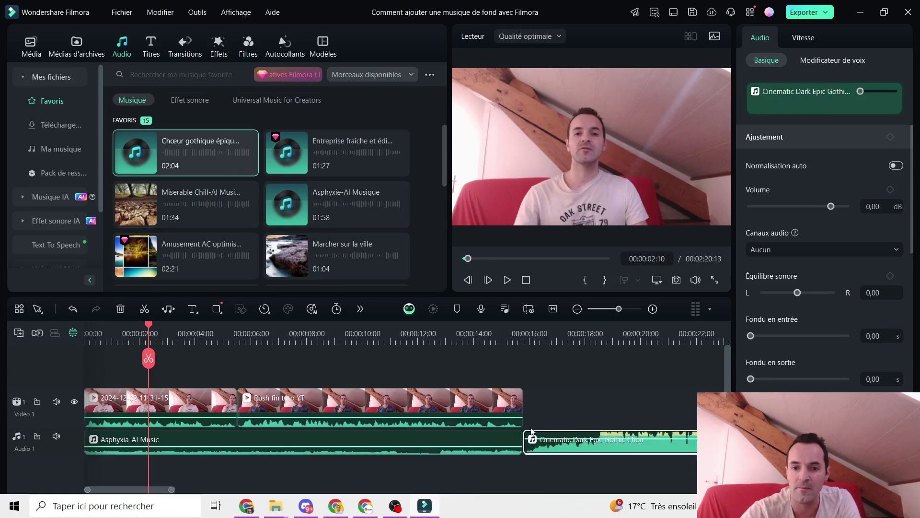
{"action": "left_click", "coordinate": [506, 442]}
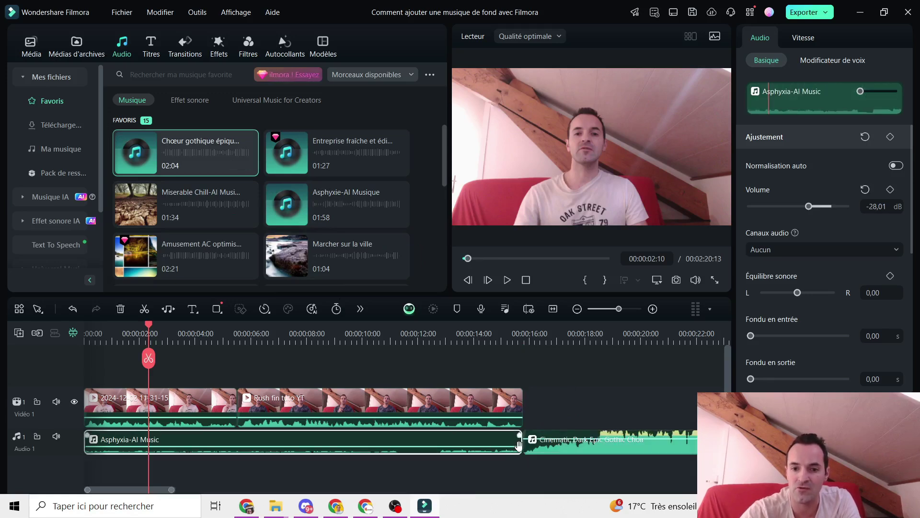
{"action": "left_click_drag", "start_coordinate": [520, 444], "coordinate": [303, 446]}
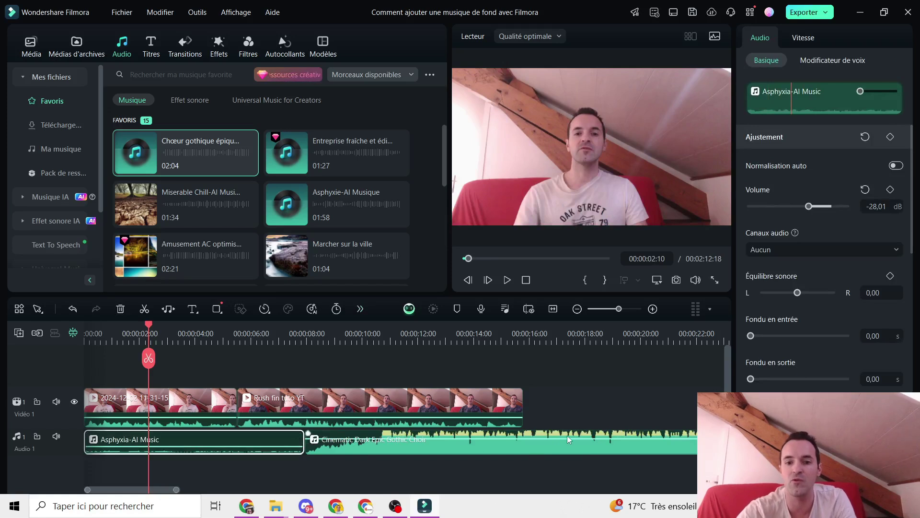
Split the Gothic choir clip at 00:00:16:14, delete the excess part, and trim the remaining clip to the end of the video.
{"action": "left_click_drag", "start_coordinate": [145, 358], "coordinate": [546, 380]}
{"action": "left_click", "coordinate": [545, 380]}
{"action": "key", "text": "Delete"}
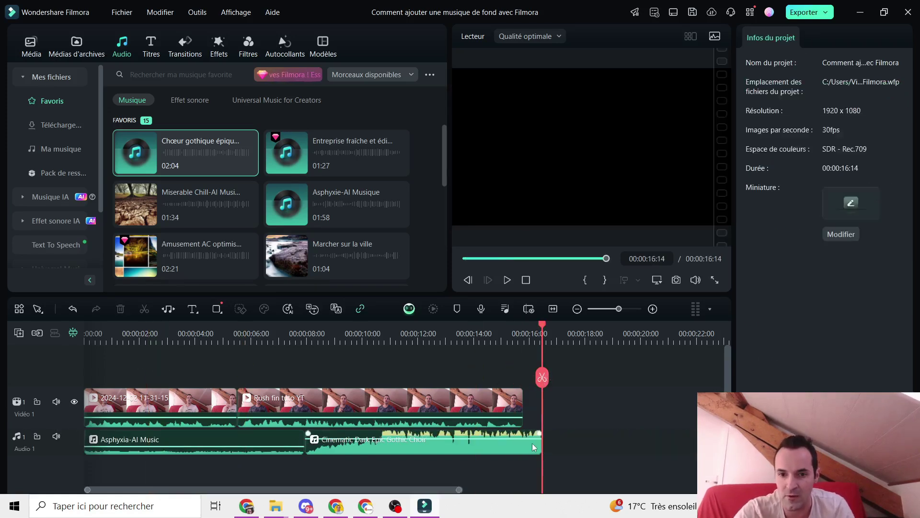
{"action": "left_click_drag", "start_coordinate": [533, 446], "coordinate": [519, 444]}
Reset the Asphyxia-AI Music clip's volume to 0 dB.
{"action": "left_click_drag", "start_coordinate": [542, 377], "coordinate": [289, 380]}
{"action": "left_click", "coordinate": [333, 382]}
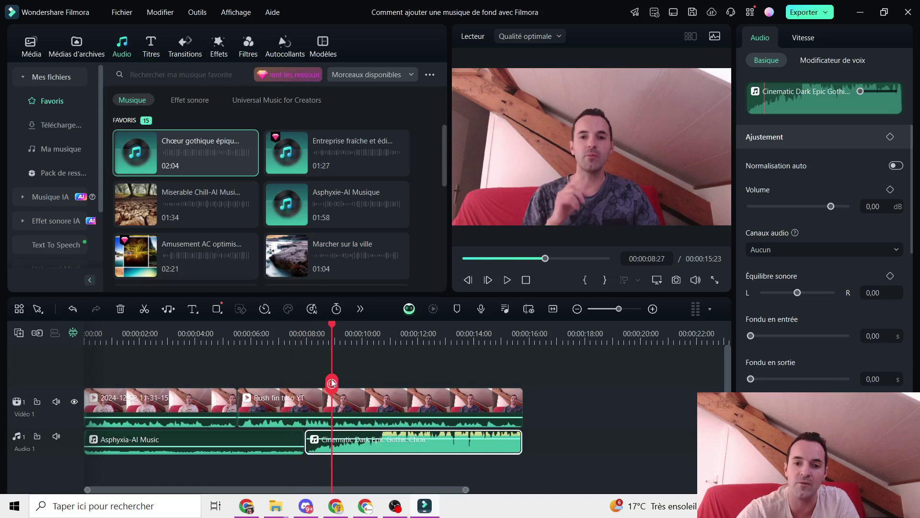
{"action": "left_click", "coordinate": [274, 376]}
{"action": "left_click", "coordinate": [271, 446]}
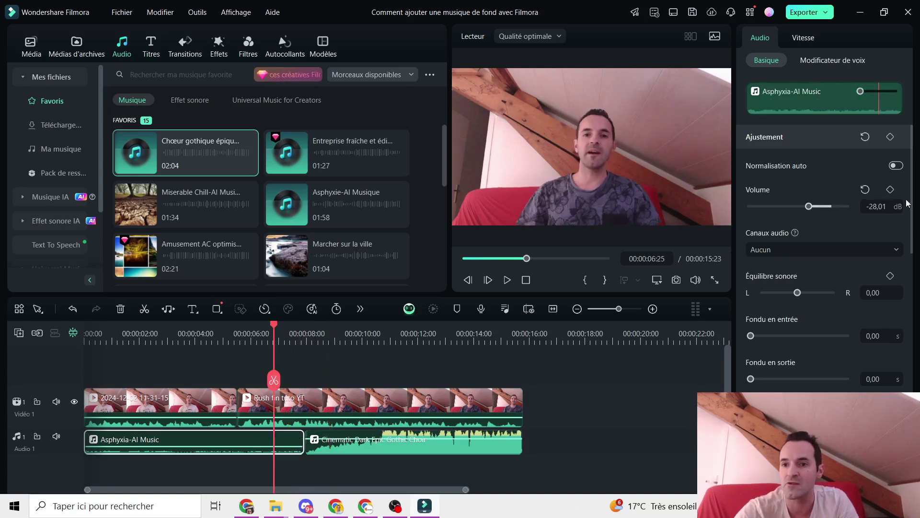
{"action": "left_click", "coordinate": [866, 190]}
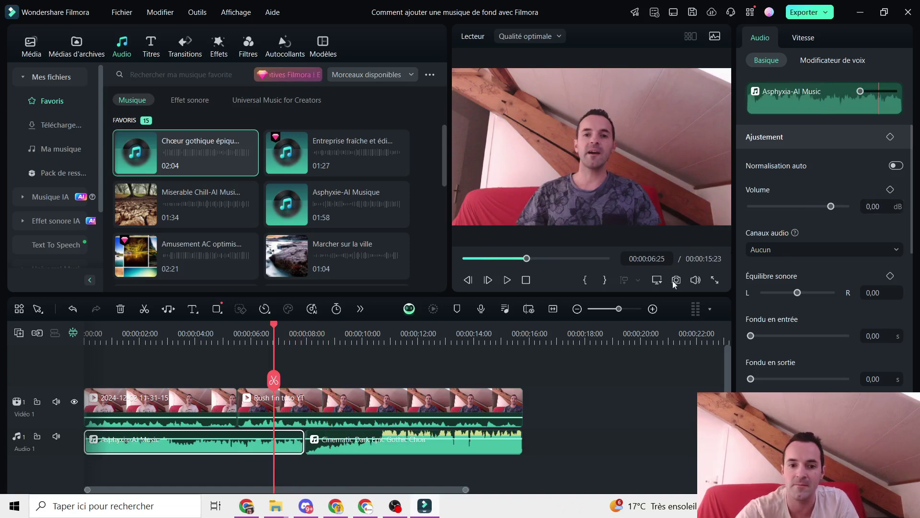
Select both video clips and mute their sound.
{"action": "left_click", "coordinate": [375, 399]}
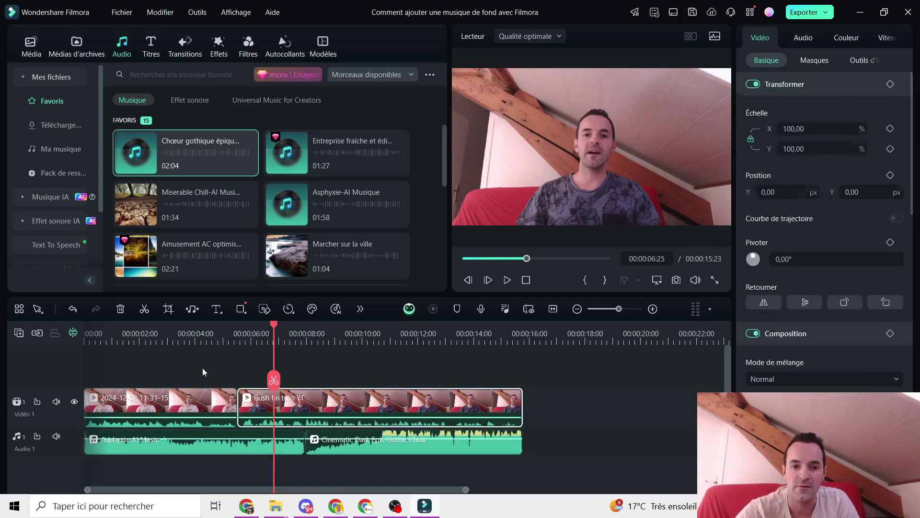
{"action": "left_click_drag", "start_coordinate": [202, 367], "coordinate": [320, 409]}
{"action": "right_click", "coordinate": [321, 409]}
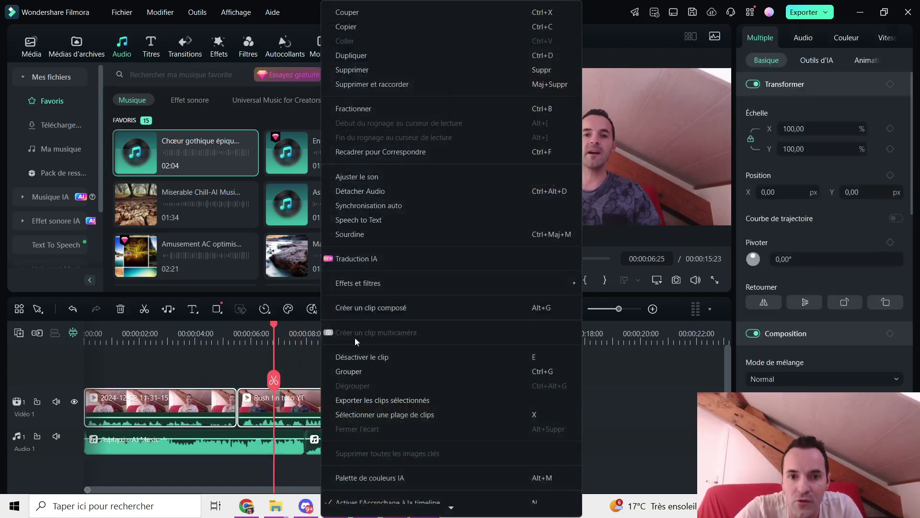
{"action": "left_click", "coordinate": [379, 232]}
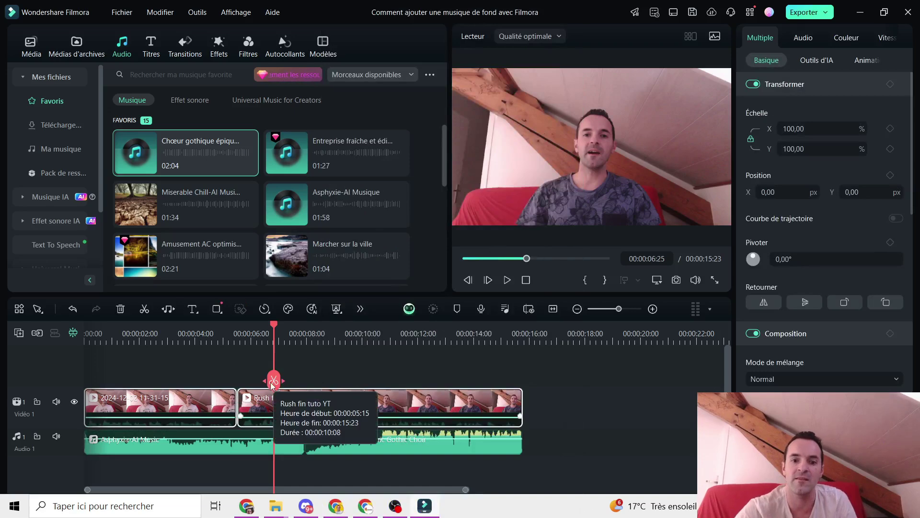
Play the project from about 00:00:03:13 to hear the transition between the two music clips.
{"action": "key", "text": "Left"}
{"action": "key", "text": "Left"}
{"action": "key", "text": "Left"}
{"action": "key", "text": "Left"}
{"action": "key", "text": "Left"}
{"action": "key", "text": "Left"}
{"action": "key", "text": "Left"}
{"action": "key", "text": "Left"}
{"action": "key", "text": "Left"}
{"action": "key", "text": "Left"}
{"action": "key", "text": "Left"}
{"action": "key", "text": "Left"}
{"action": "key", "text": "Left"}
{"action": "key", "text": "Left"}
{"action": "key", "text": "Left"}
{"action": "key", "text": "Left"}
{"action": "key", "text": "Left"}
{"action": "key", "text": "Left"}
{"action": "key", "text": "Left"}
{"action": "key", "text": "Left"}
{"action": "left_click_drag", "start_coordinate": [304, 367], "coordinate": [180, 379]}
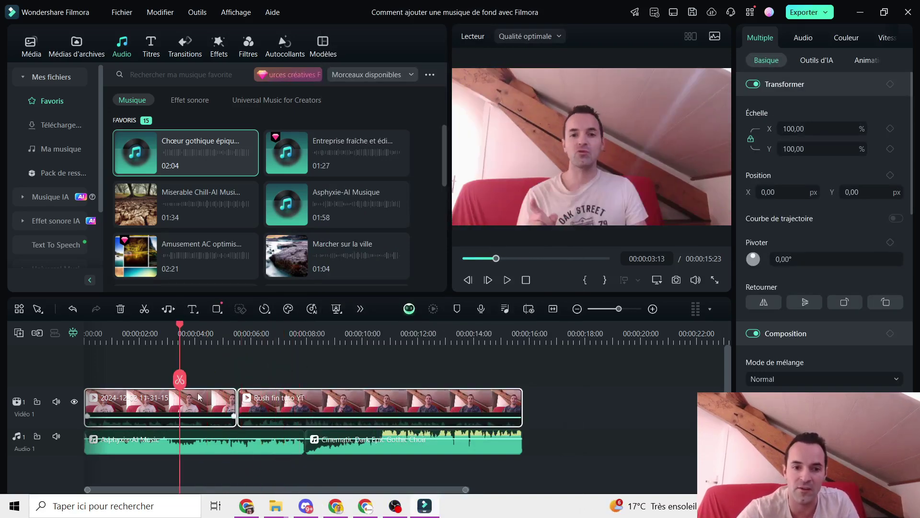
{"action": "left_click", "coordinate": [579, 435]}
{"action": "key", "text": "space"}
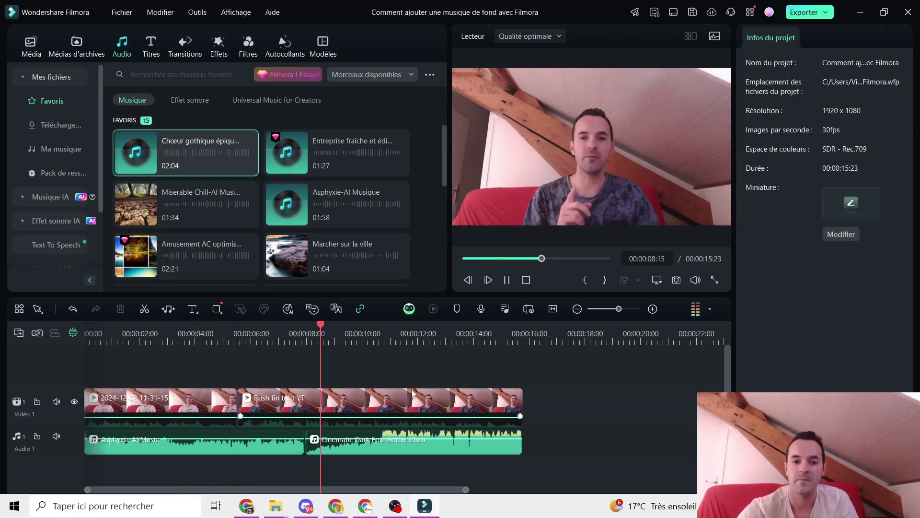
{"action": "key", "text": "space"}
Set a fade-out of 1.35 s on the Asphyxia-AI Music clip.
{"action": "left_click_drag", "start_coordinate": [351, 355], "coordinate": [269, 370]}
{"action": "left_click", "coordinate": [291, 448]}
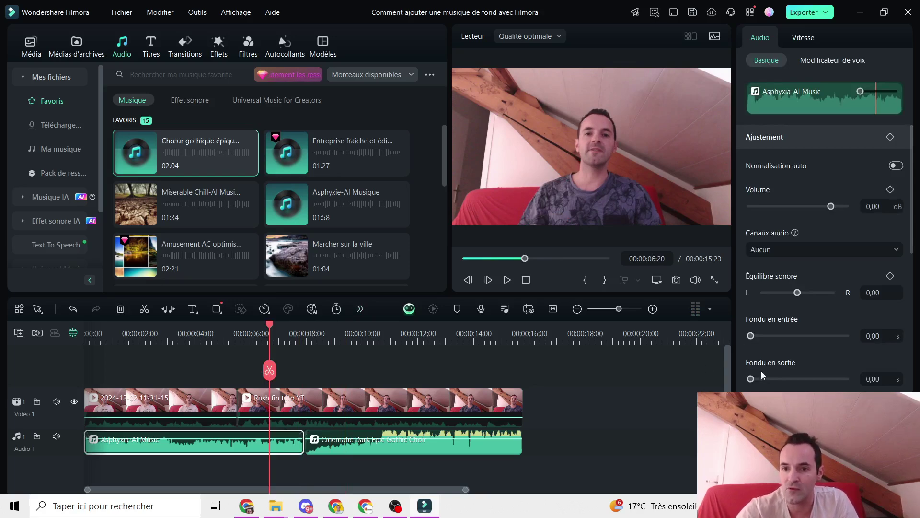
{"action": "left_click_drag", "start_coordinate": [750, 380], "coordinate": [764, 379]}
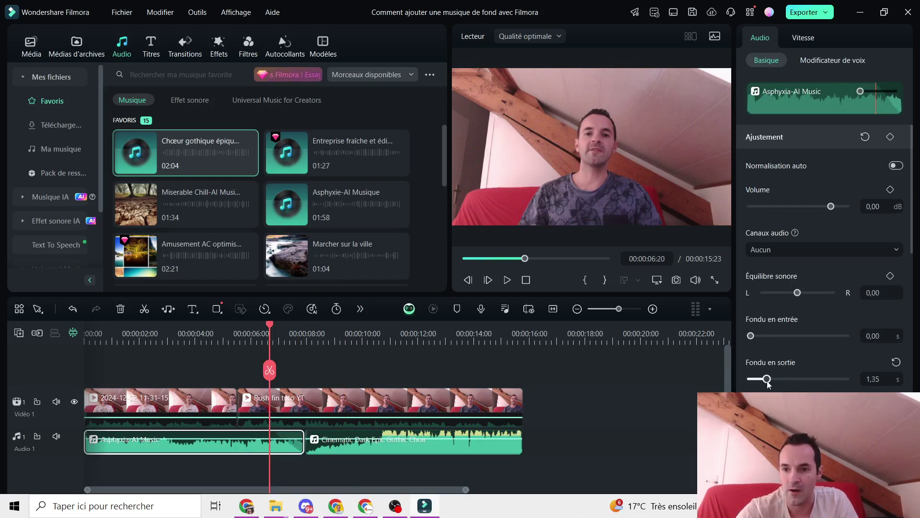
Set a fade-in of 1.35 s on the Cinematic Dark Epic Gothic Choir clip.
{"action": "left_click_drag", "start_coordinate": [268, 370], "coordinate": [323, 372]}
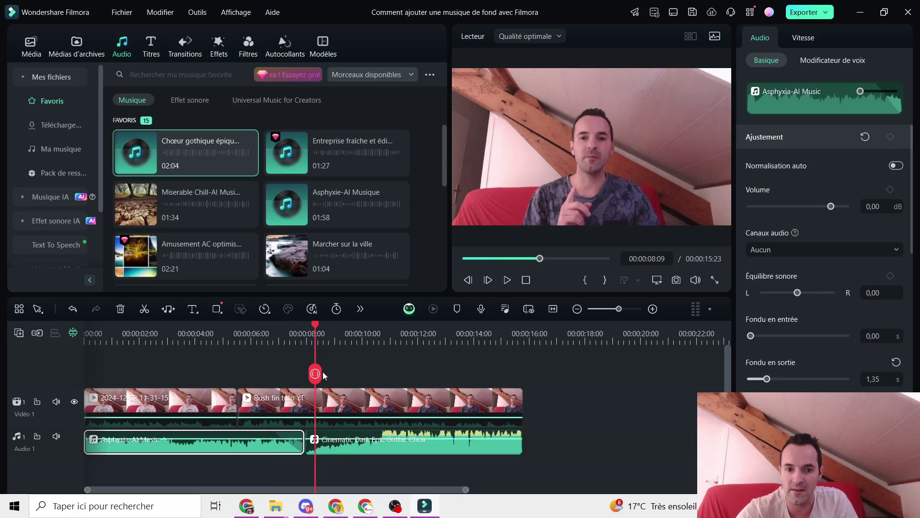
{"action": "left_click", "coordinate": [364, 447]}
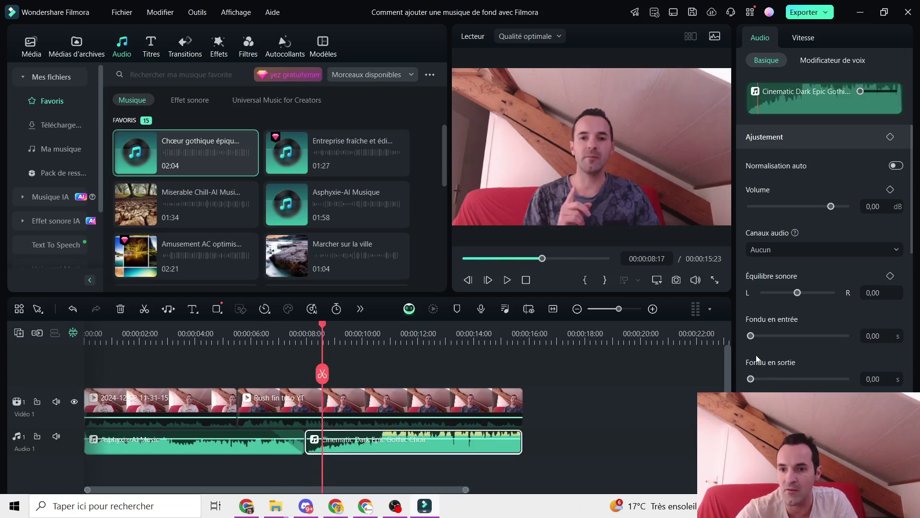
{"action": "left_click", "coordinate": [886, 336]}
{"action": "type", "text": "1,35"}
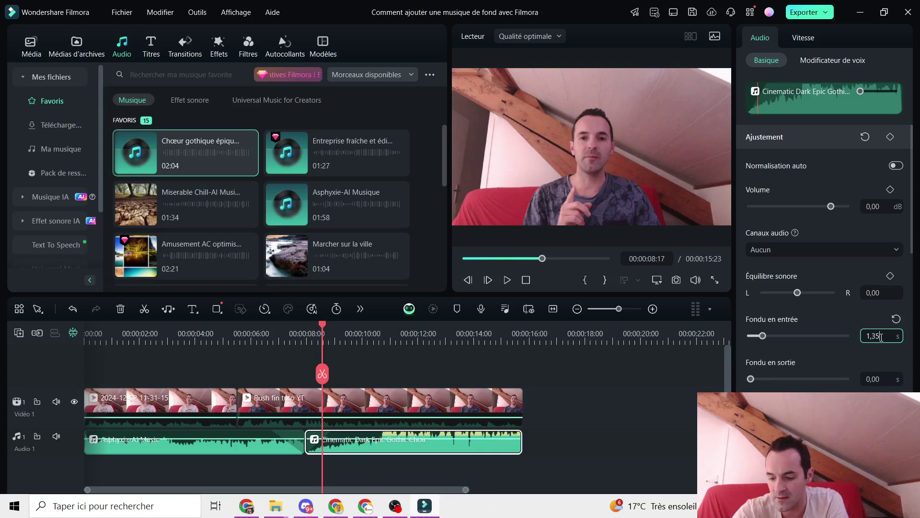
{"action": "left_click", "coordinate": [611, 407]}
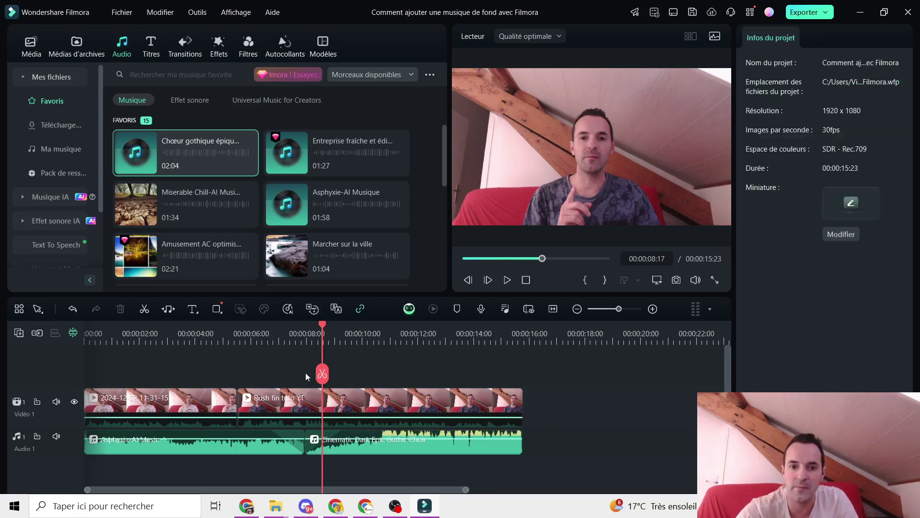
Move back before the junction of the two music clips and play the faded transition.
{"action": "left_click_drag", "start_coordinate": [308, 375], "coordinate": [232, 372]}
{"action": "key", "text": "space"}
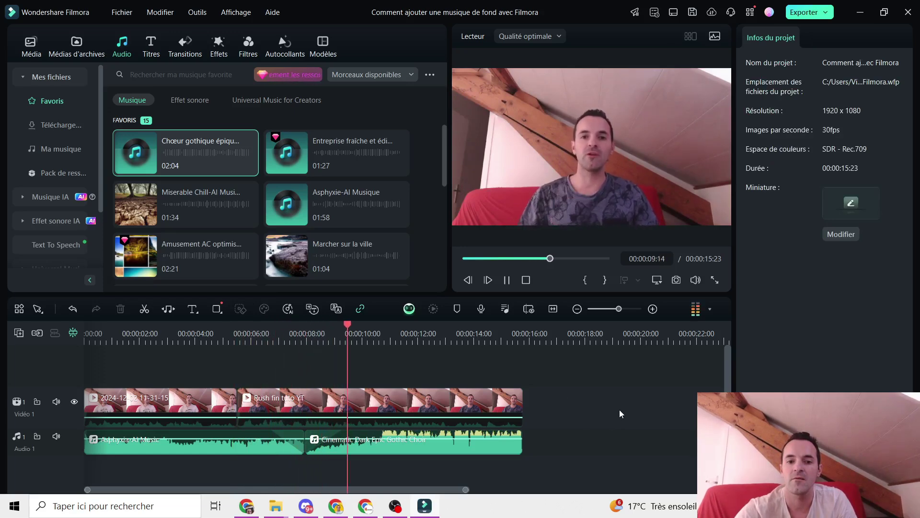
{"action": "key", "text": "space"}
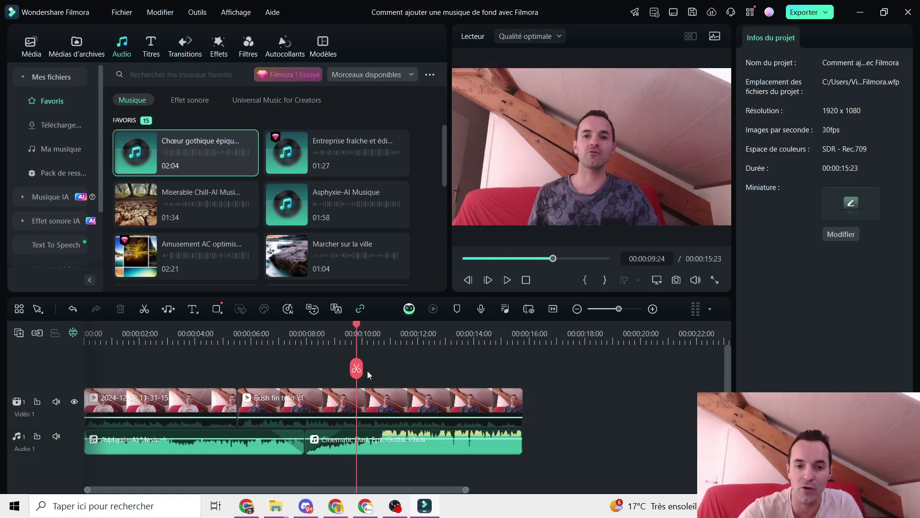
Unmute both video clips and lower the volume of each music clip to -25.04 dB.
{"action": "left_click", "coordinate": [387, 401]}
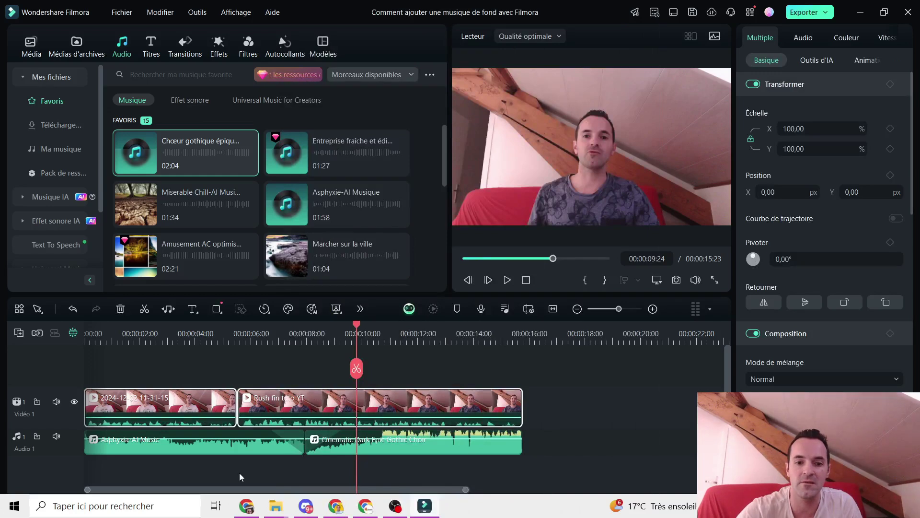
{"action": "left_click", "coordinate": [231, 452]}
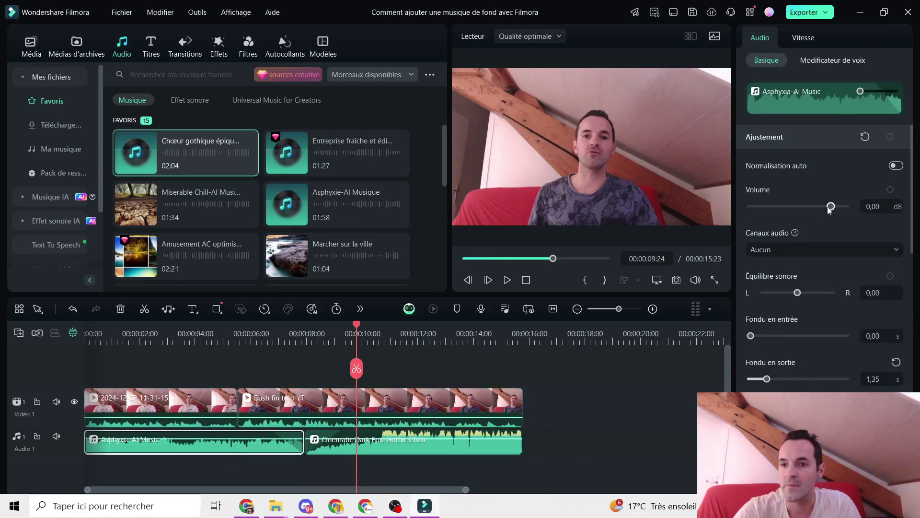
{"action": "left_click_drag", "start_coordinate": [829, 210], "coordinate": [813, 207]}
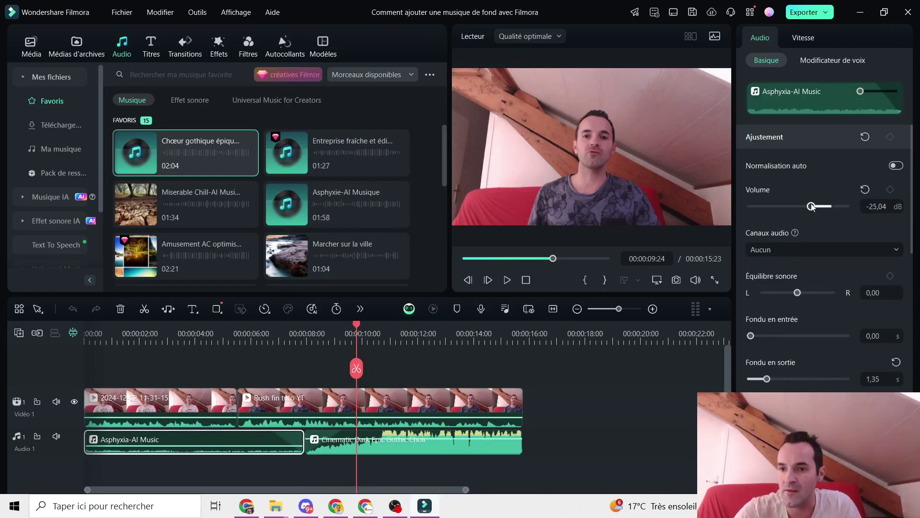
{"action": "left_click", "coordinate": [426, 440]}
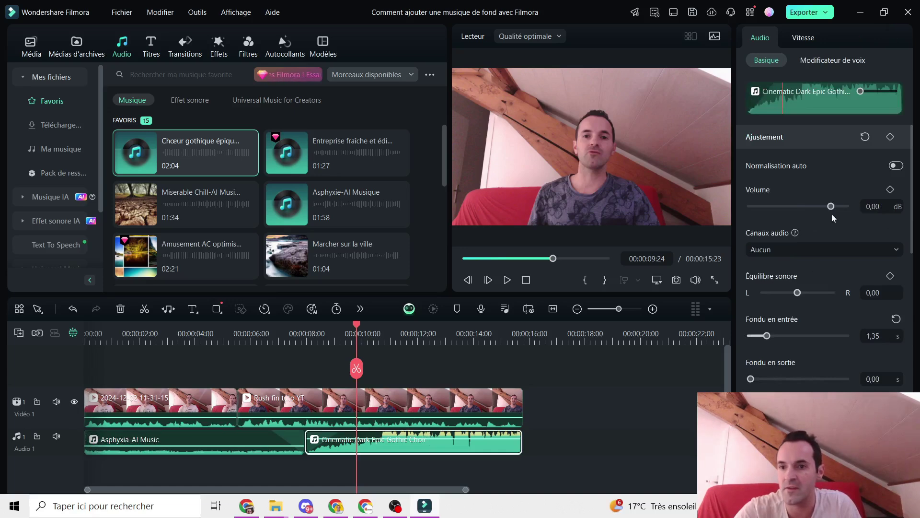
{"action": "left_click_drag", "start_coordinate": [830, 206], "coordinate": [813, 209]}
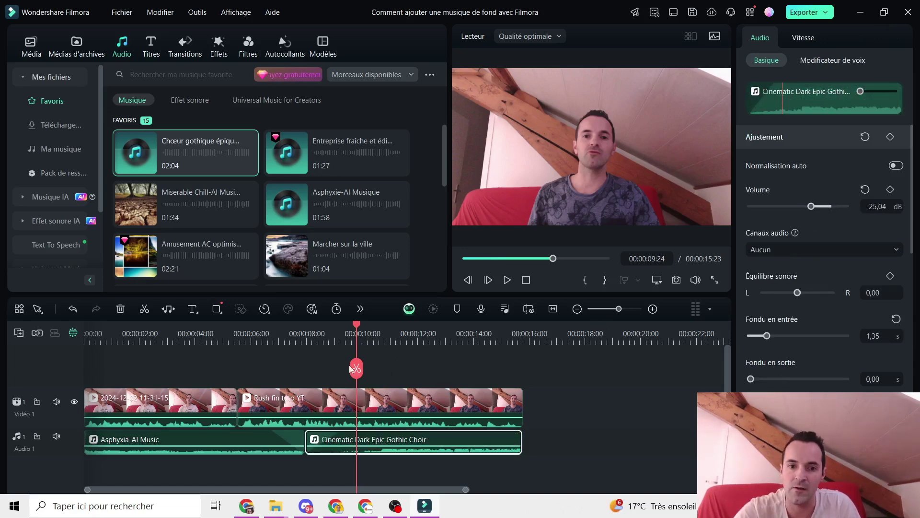
Play the project from the beginning past the music transition to check the mix with the voice, and return to the start.
{"action": "key", "text": "Home"}
{"action": "left_click", "coordinate": [620, 438]}
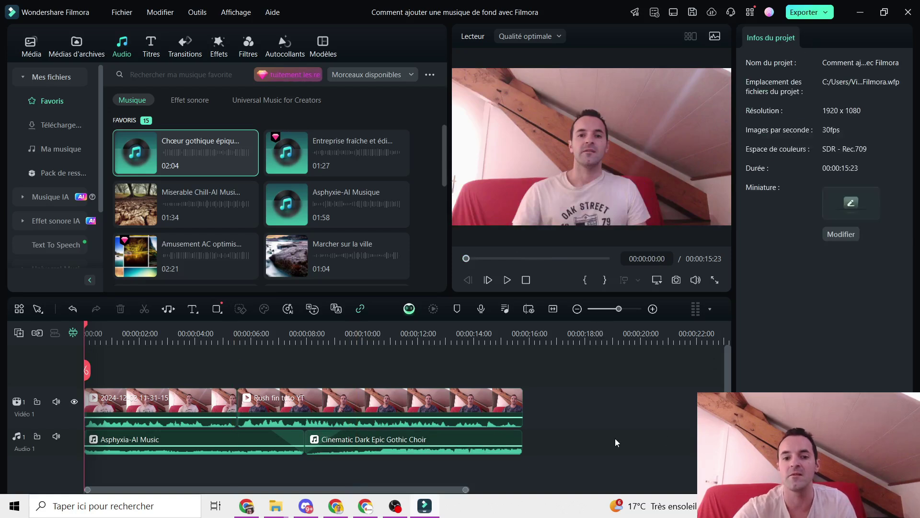
{"action": "key", "text": "space"}
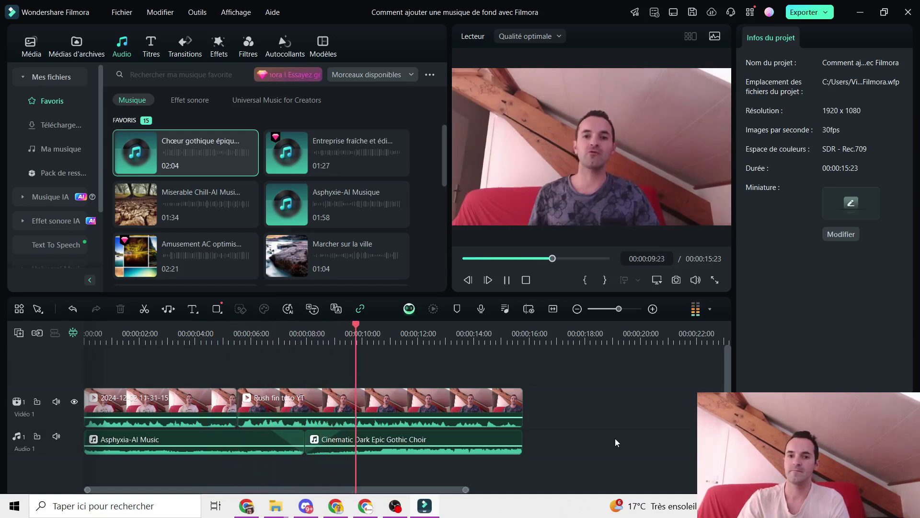
{"action": "key", "text": "space"}
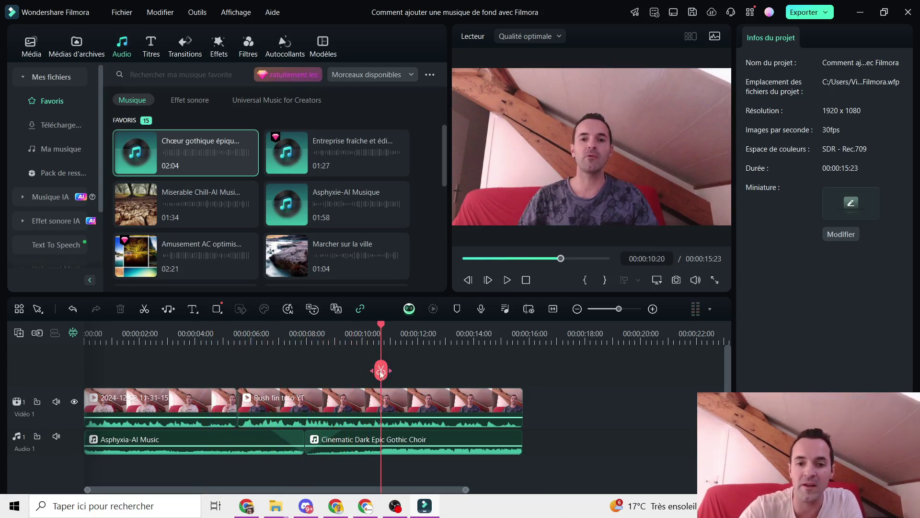
{"action": "left_click_drag", "start_coordinate": [381, 371], "coordinate": [82, 354]}
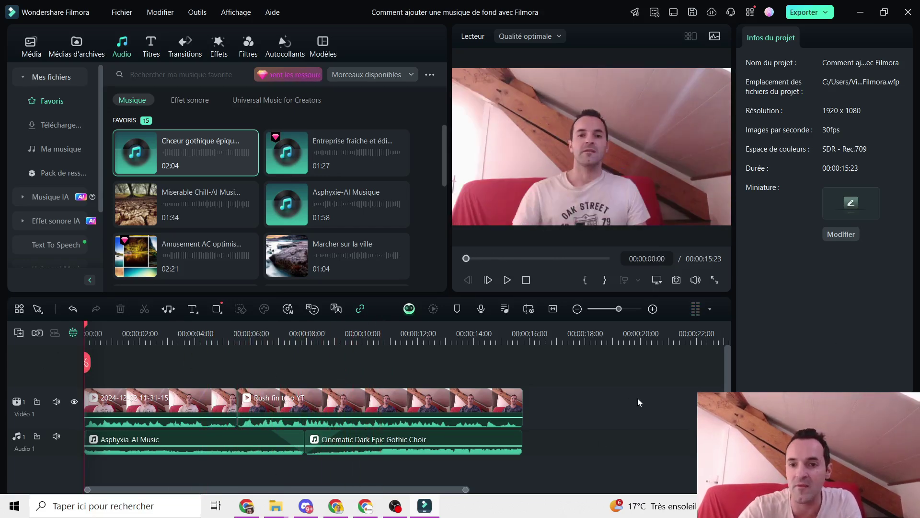